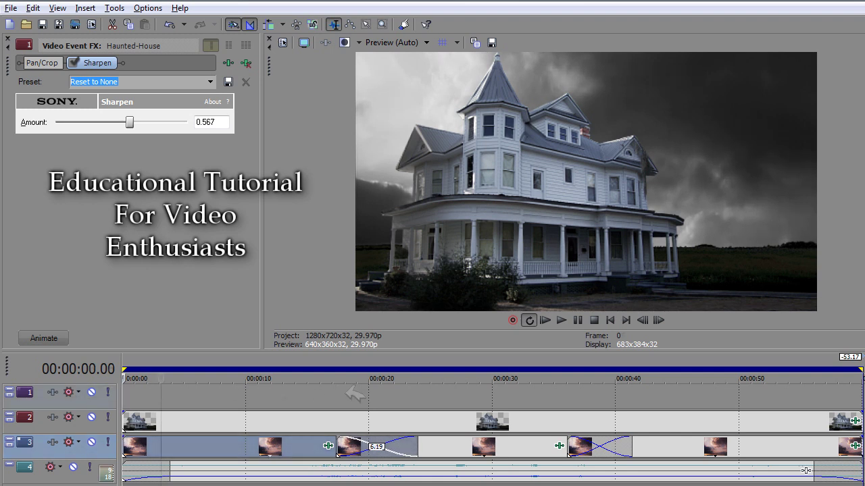
Step: Play the timeline from the one-second mark to preview the house composited over the moving storm clouds
click(161, 399)
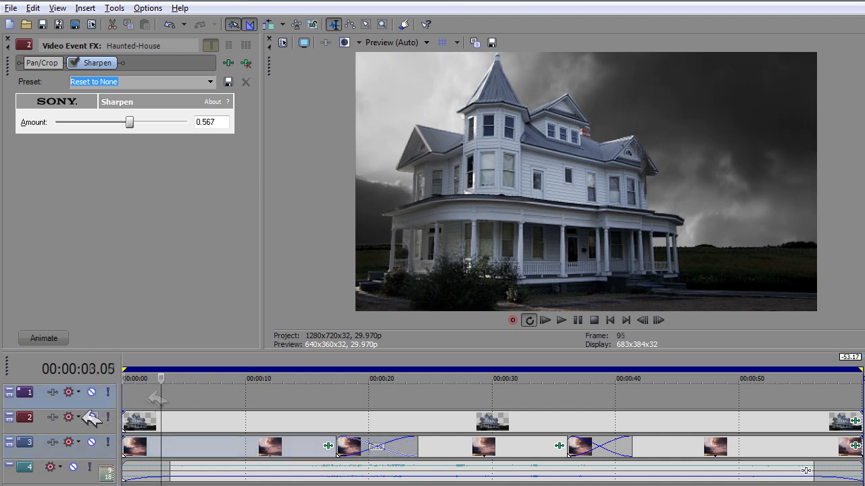
click(153, 438)
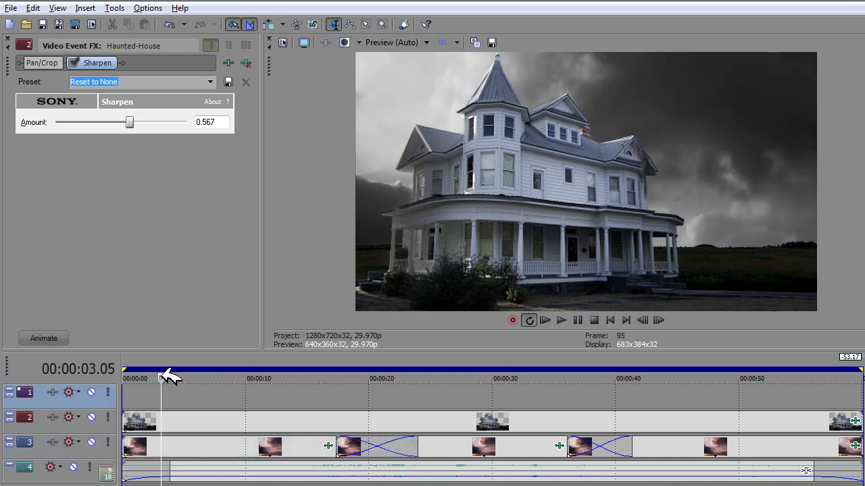
click(135, 419)
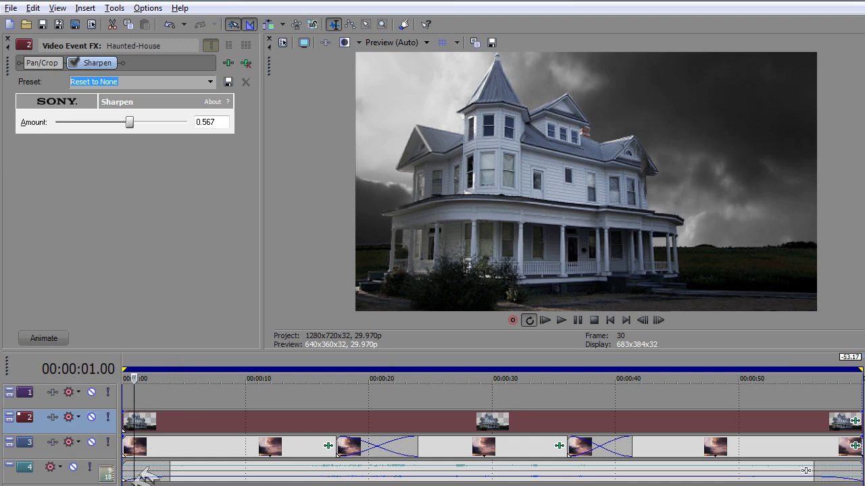
key(space)
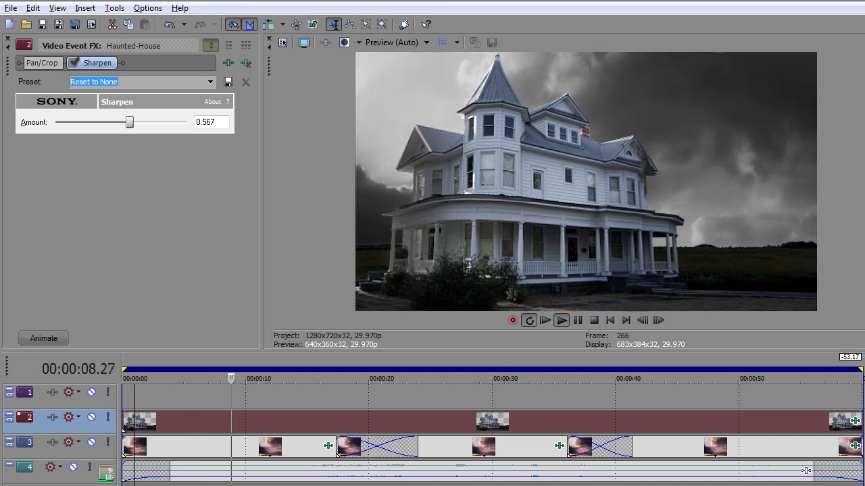
key(space)
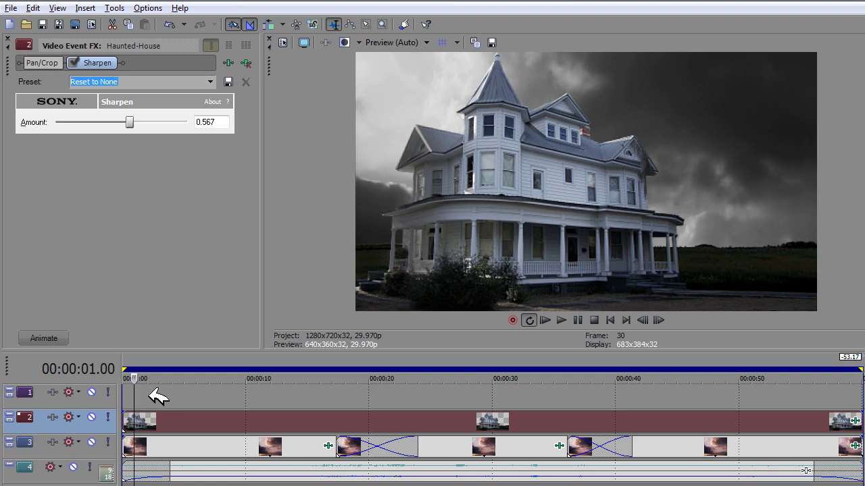
Step: Insert an empty event, place it on video track 1 and shift it to start at about 00:00:06.03
click(88, 9)
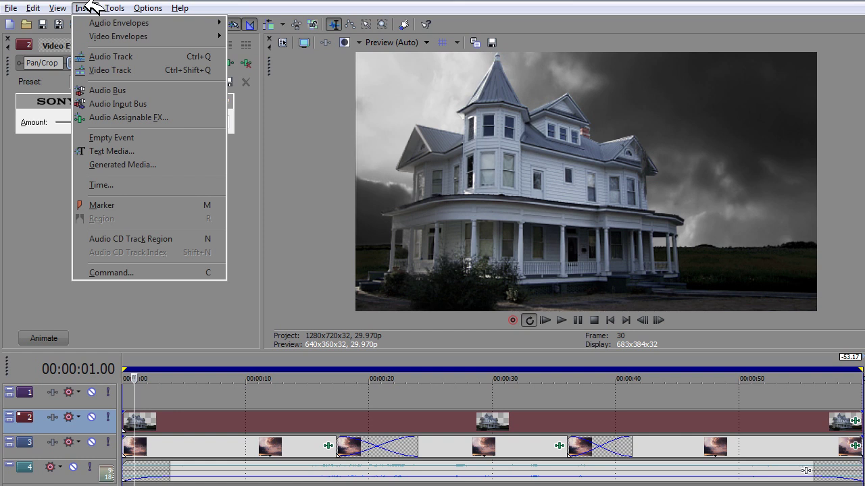
click(135, 139)
drag(162, 422, 154, 397)
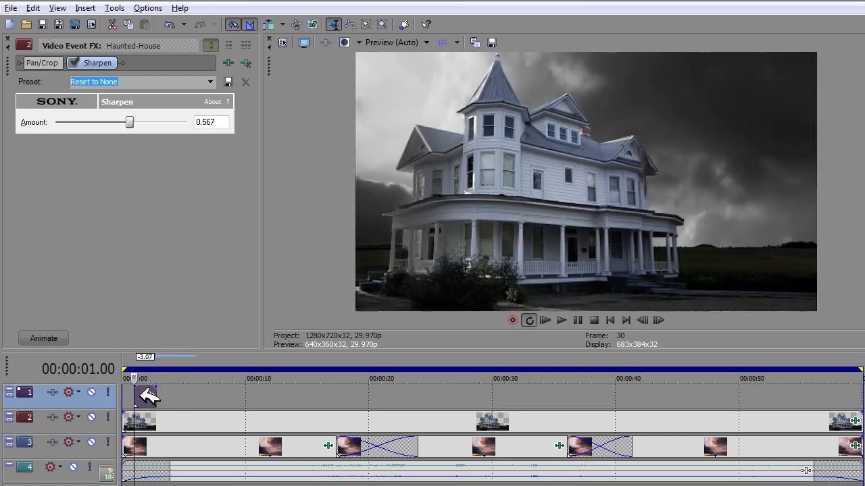
drag(142, 396, 206, 395)
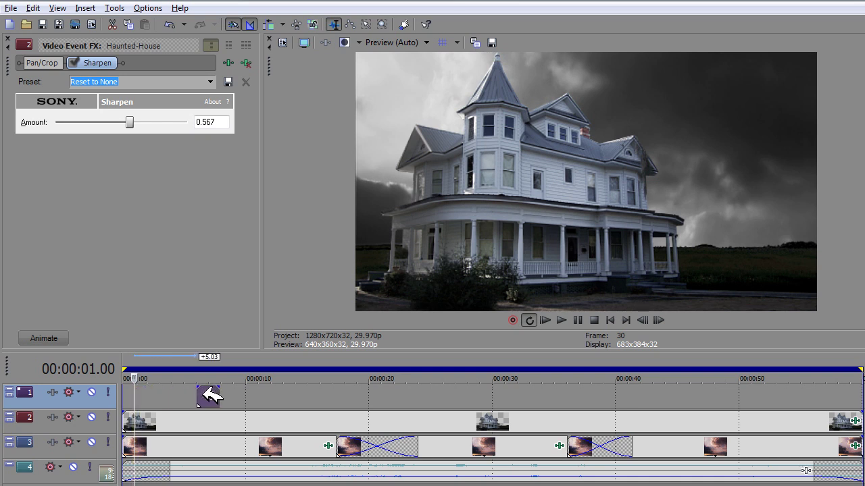
Step: Add the BCC Lightning video event FX to the empty event on track 1
right_click(209, 397)
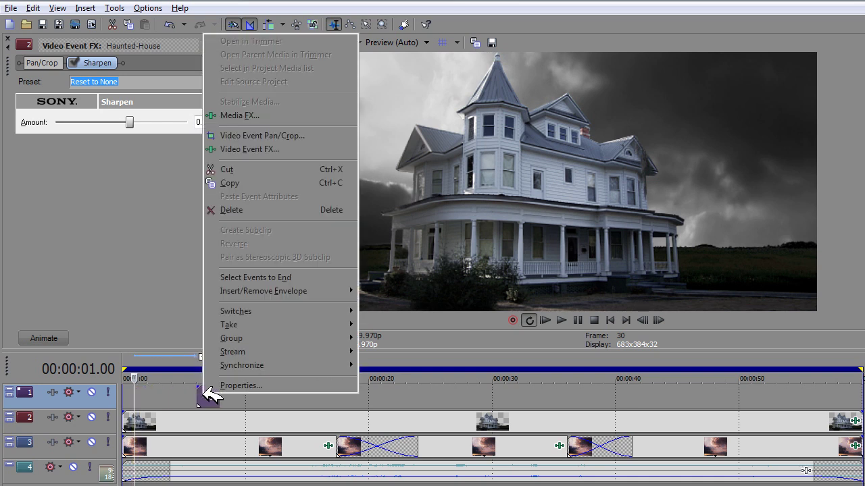
click(318, 148)
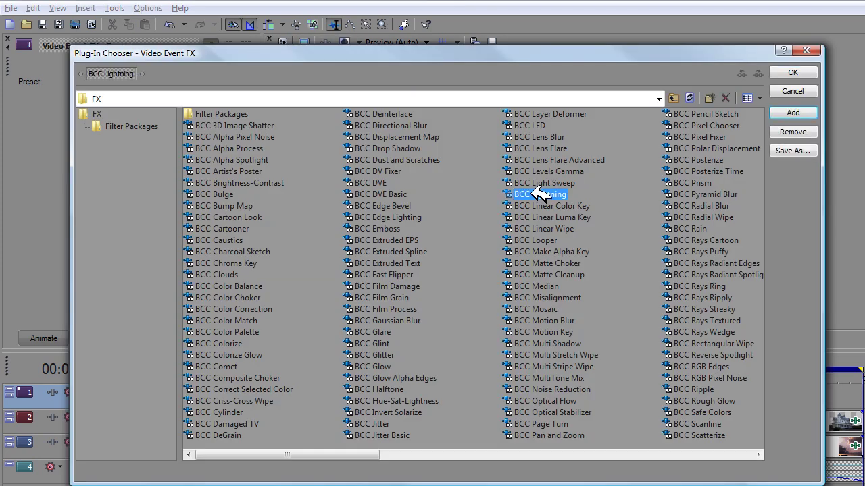
click(537, 194)
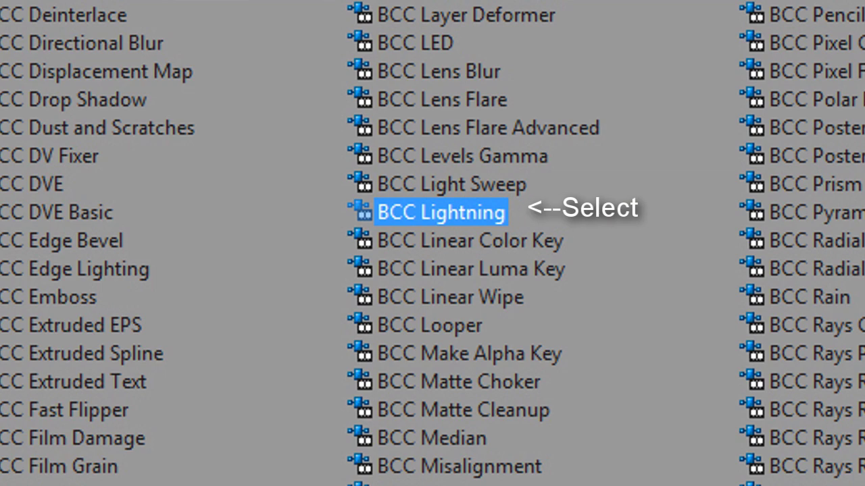
key(Return)
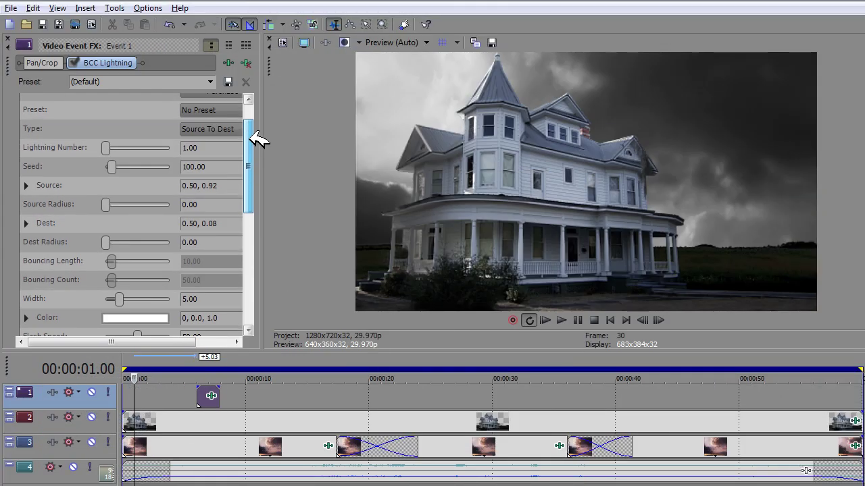
Step: Load the Default.bsp lightning preset and select the event's time range to preview the bolt
drag(250, 137, 252, 127)
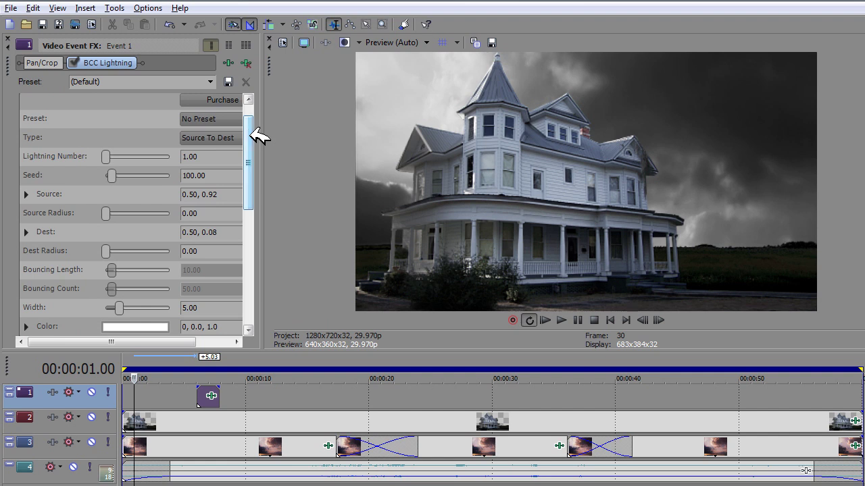
click(216, 119)
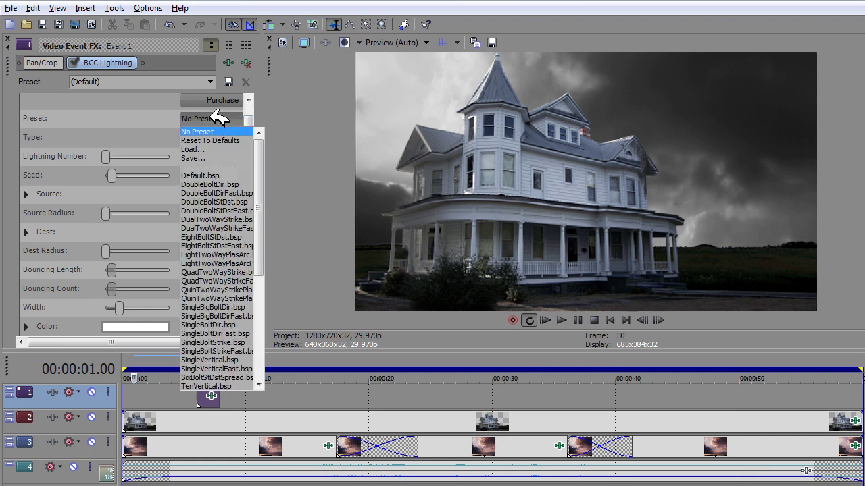
click(214, 173)
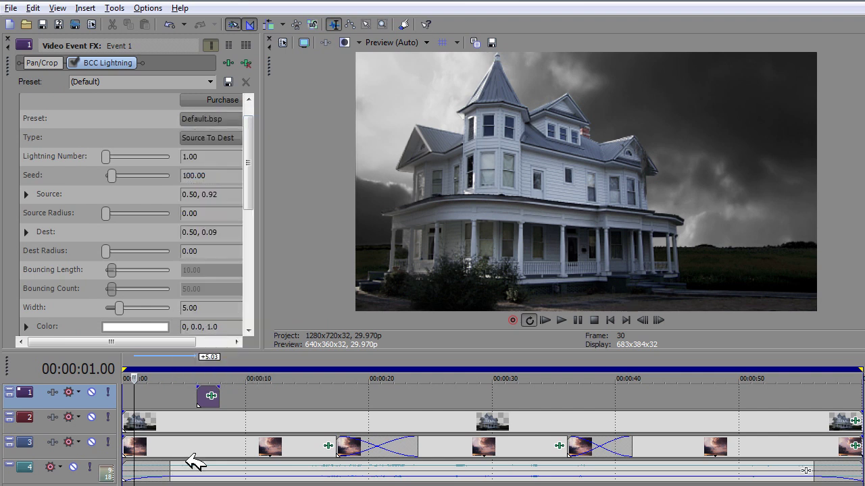
double_click(210, 395)
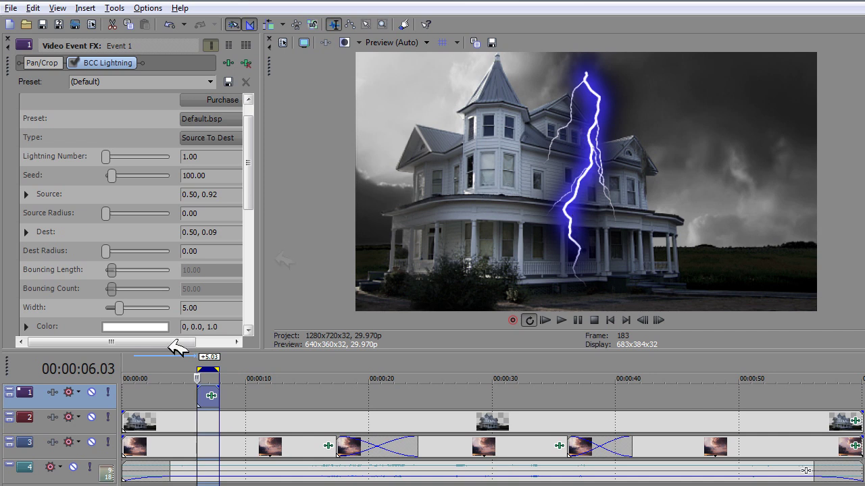
Step: Swap the layer order by placing the house event on track 1 and the lightning event on track 2, then preview the bolt
click(144, 420)
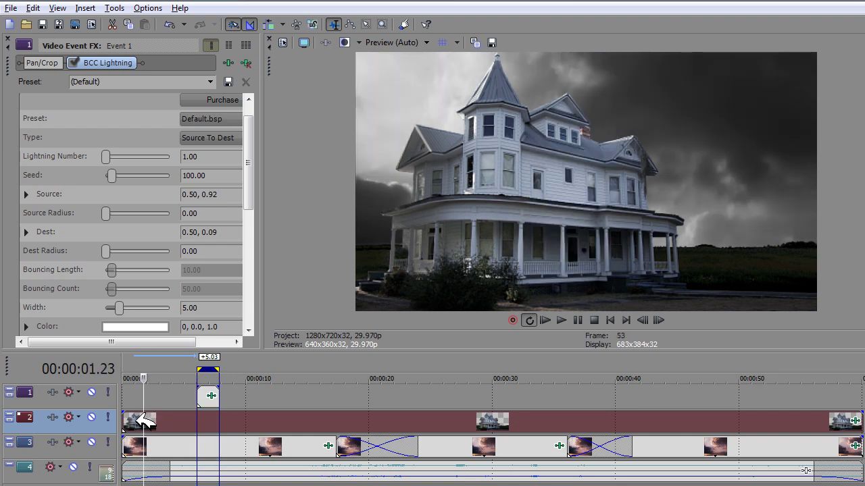
key(Page_Up)
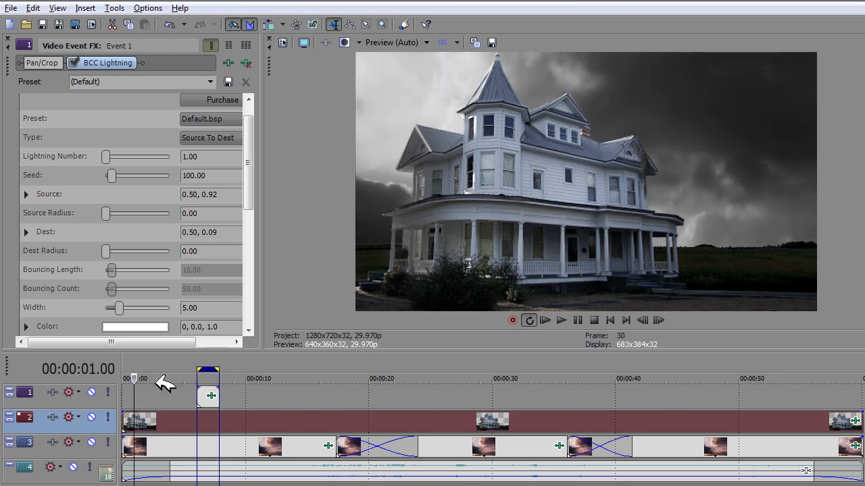
drag(156, 425, 155, 396)
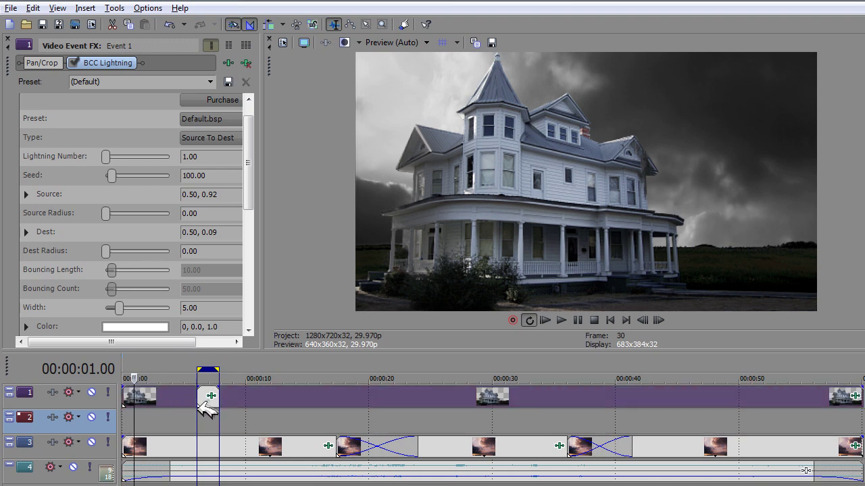
drag(209, 398, 209, 420)
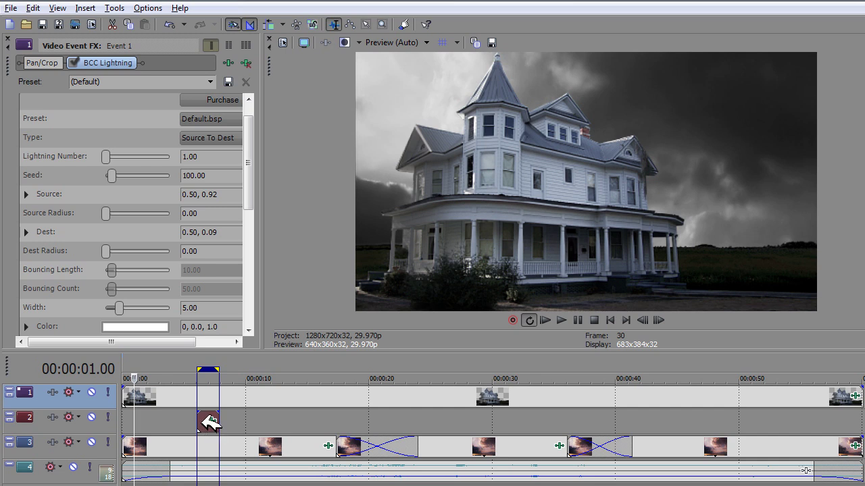
click(209, 420)
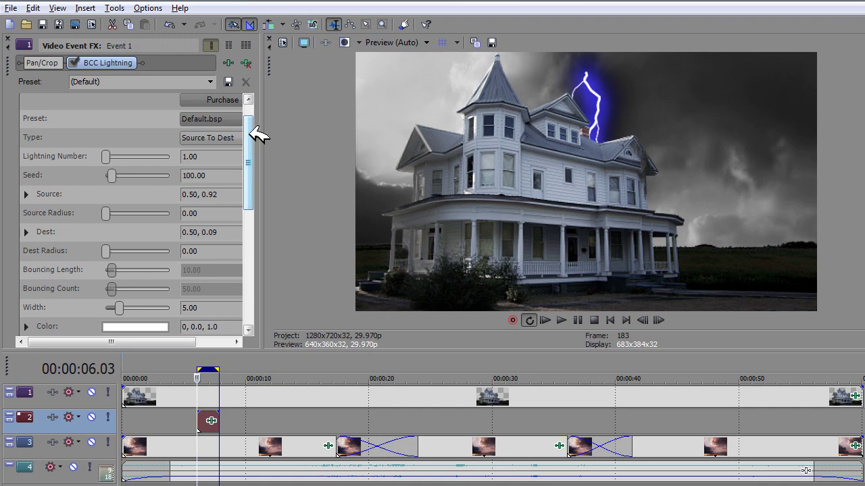
Step: Set the lightning's Source point to 0.55, 1.00 so the bolt starts at the top edge of the frame
mouse_move(250, 135)
mouse_down()
mouse_move(248, 213)
mouse_move(247, 131)
mouse_up()
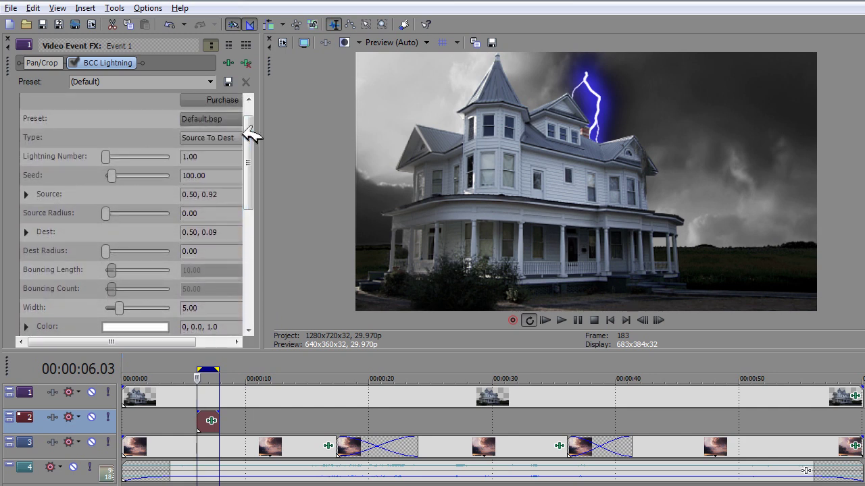
click(27, 194)
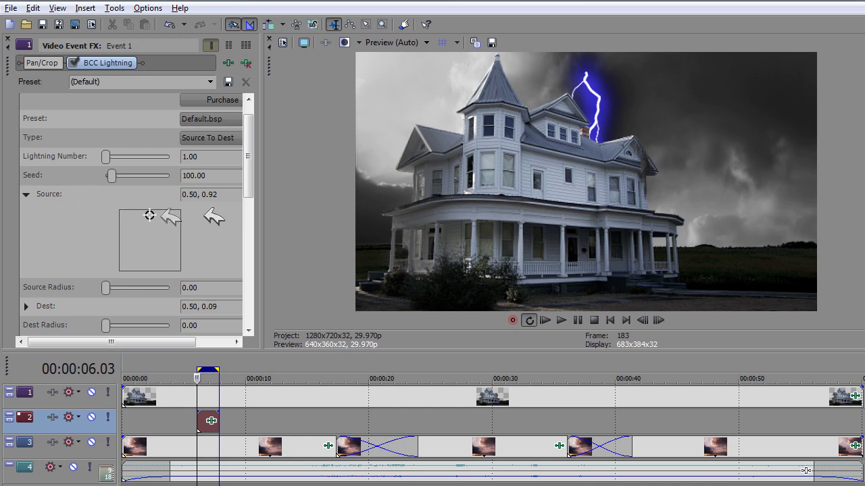
mouse_move(144, 212)
mouse_down()
mouse_move(122, 207)
mouse_move(172, 209)
mouse_move(137, 210)
mouse_move(154, 210)
mouse_up()
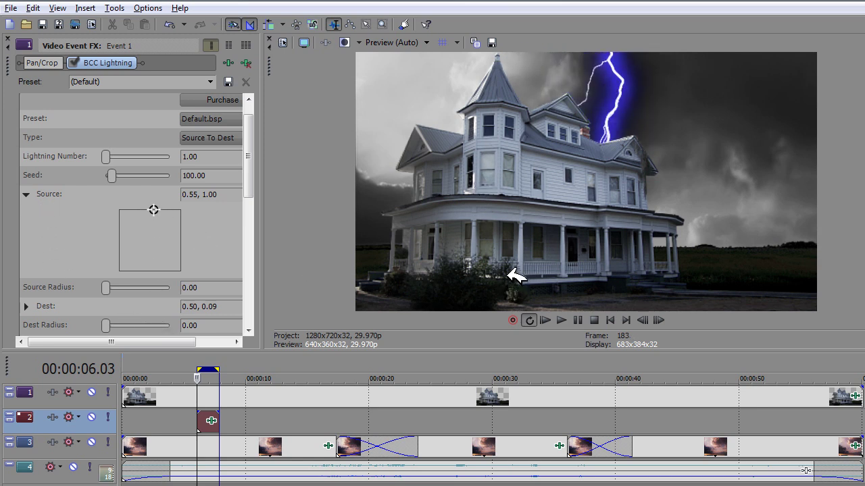
click(27, 193)
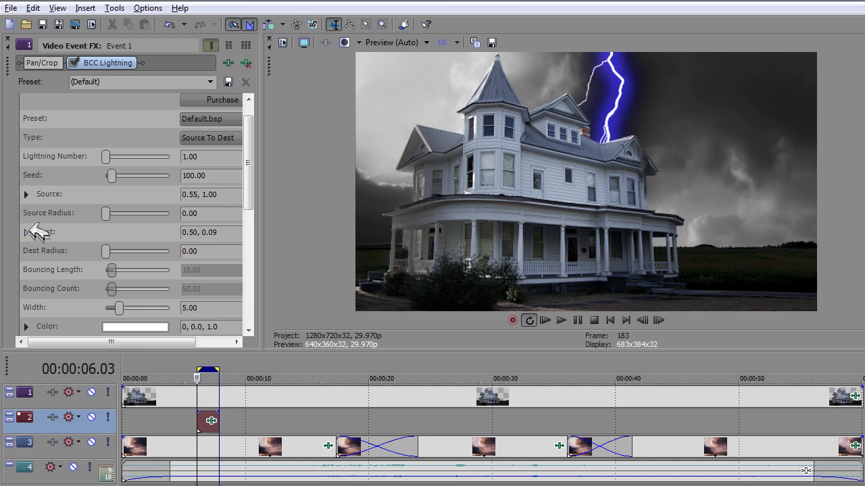
Step: Set the lightning's Dest point to 0.93, 0.25 so the bolt strikes the field beside the house
click(27, 231)
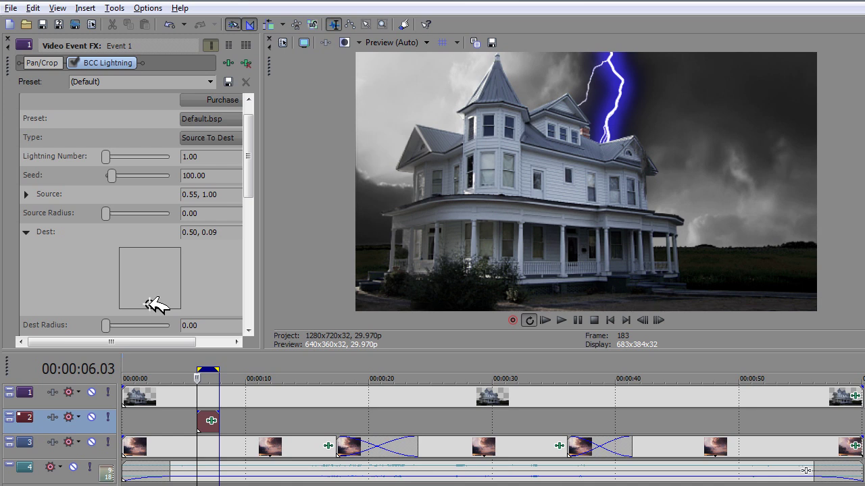
drag(150, 304, 155, 305)
mouse_move(163, 298)
mouse_down()
mouse_move(183, 303)
mouse_move(179, 291)
mouse_up()
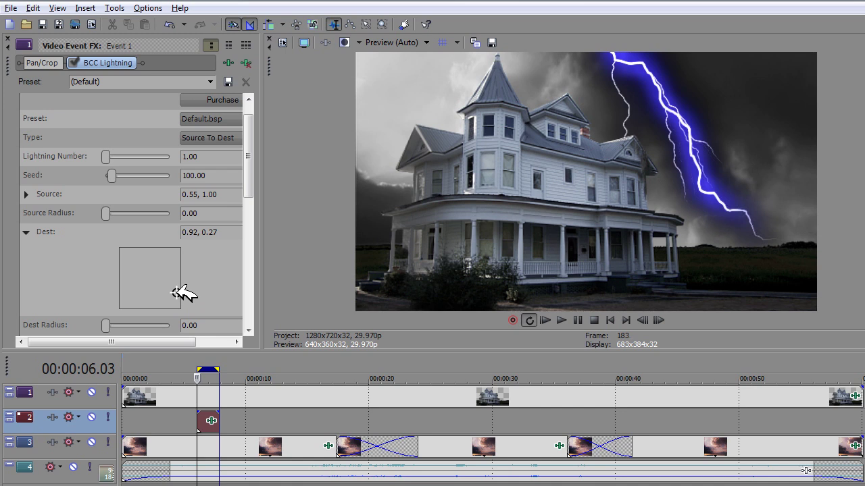
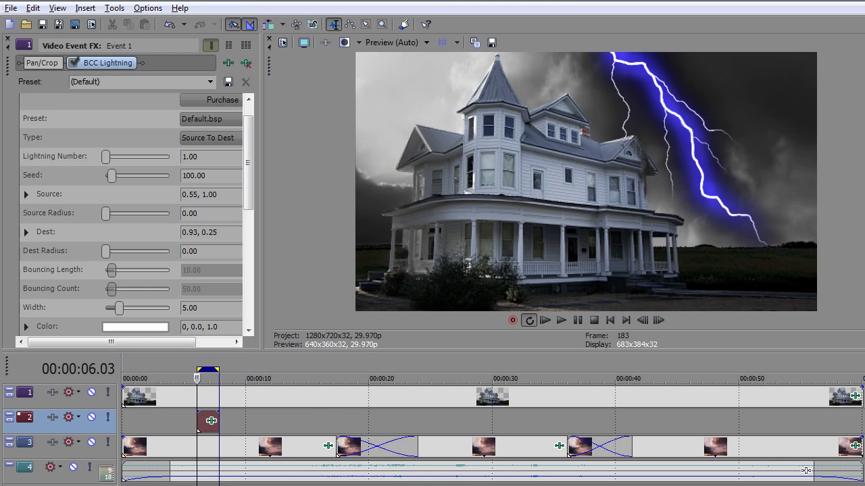
Step: Set the lightning's inner glow color to a near-white cyan, HSV 176, 0.02, 1.0
drag(248, 147, 246, 258)
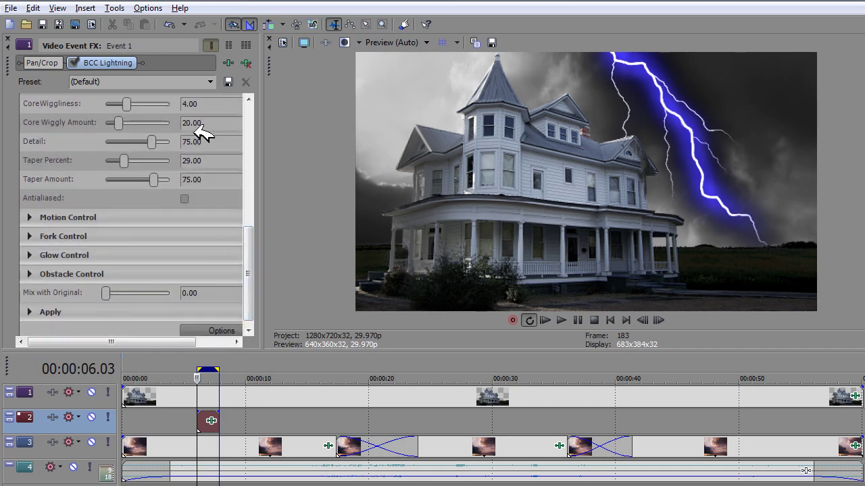
drag(252, 283, 253, 155)
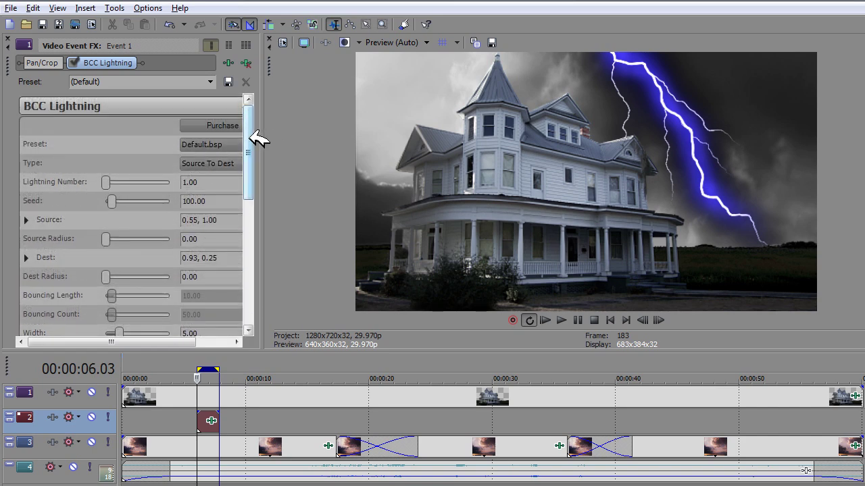
drag(253, 138, 246, 270)
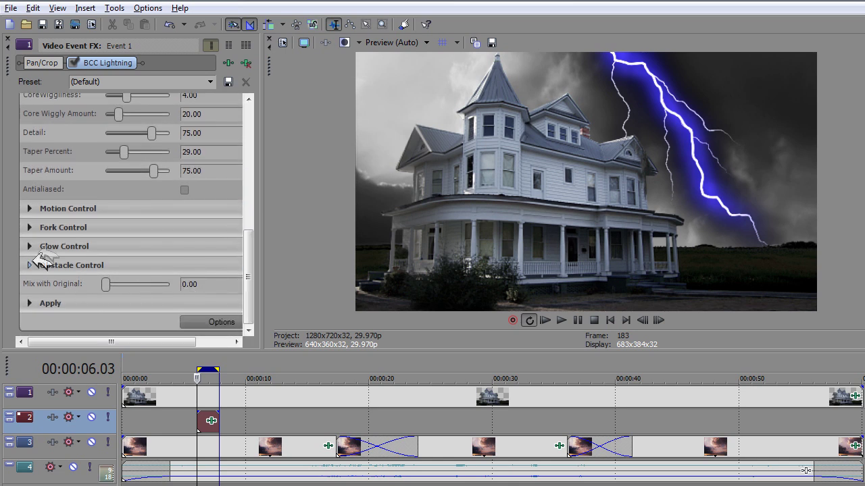
click(29, 246)
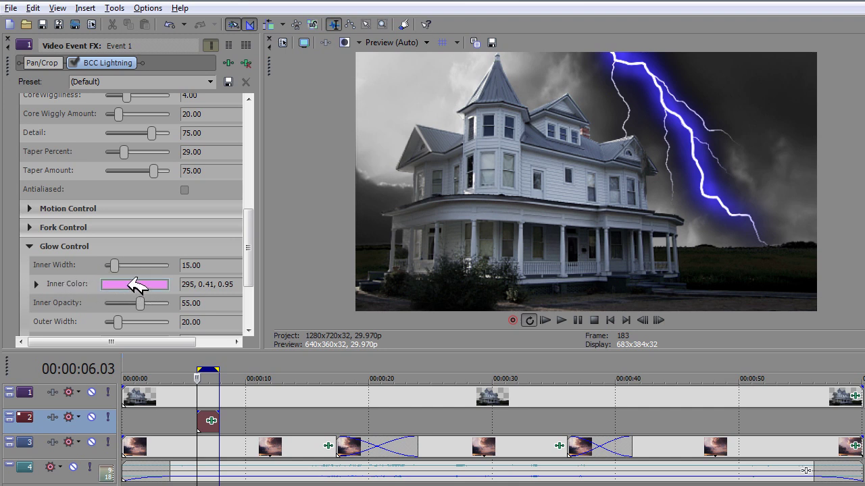
click(37, 285)
scroll(61, 295, down, 3)
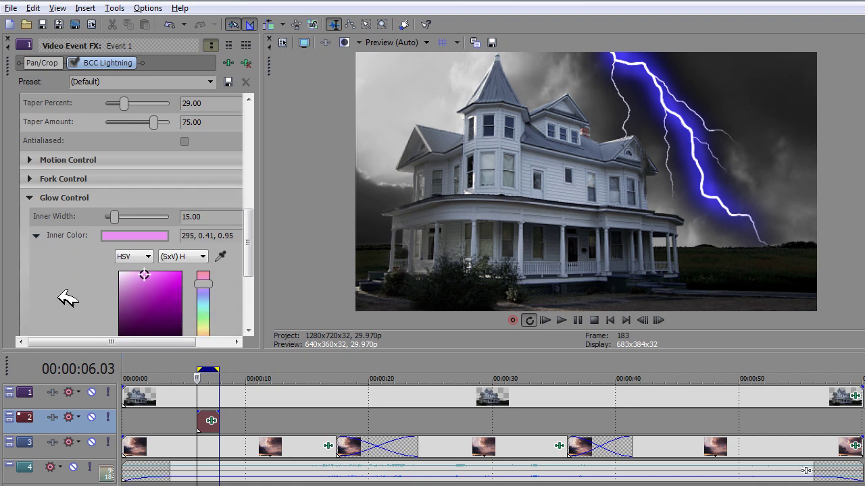
drag(142, 249, 118, 247)
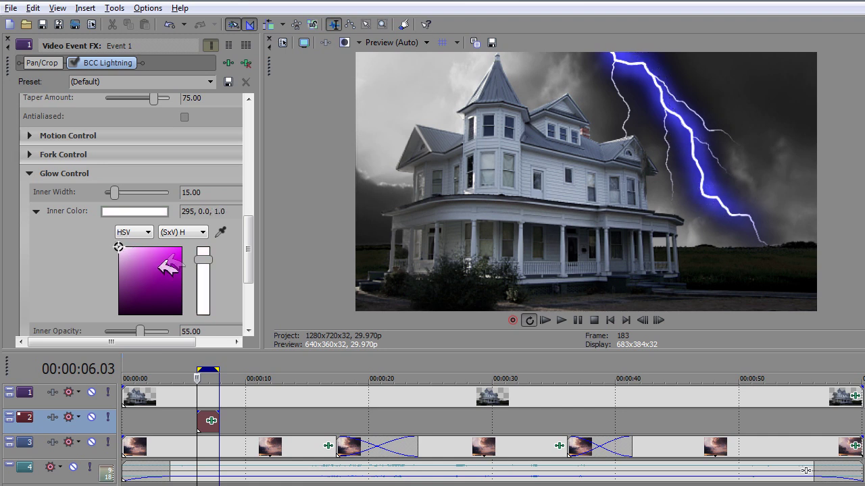
click(120, 247)
mouse_move(204, 259)
mouse_down()
mouse_move(209, 306)
mouse_move(212, 237)
mouse_move(207, 311)
mouse_move(211, 271)
mouse_move(210, 281)
mouse_up()
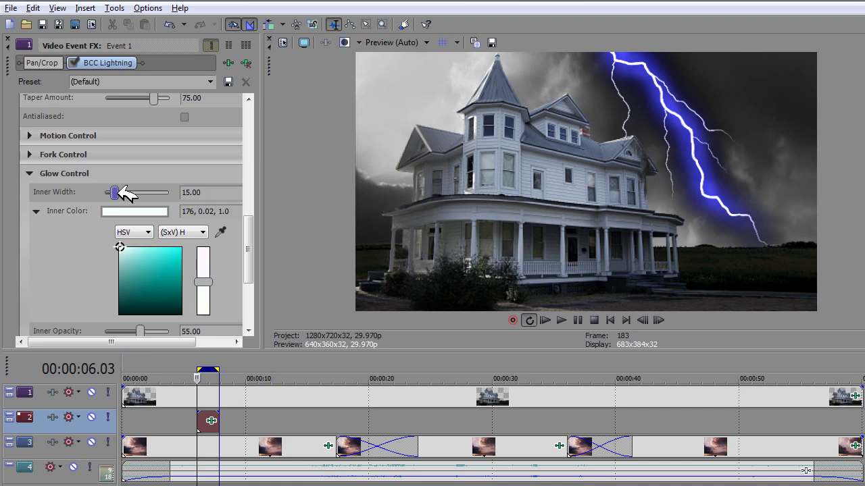
Step: Set the lightning's inner glow width to 0 and its outer glow color to near-white, HSV 240, 0.0, 0.98
drag(115, 194, 106, 195)
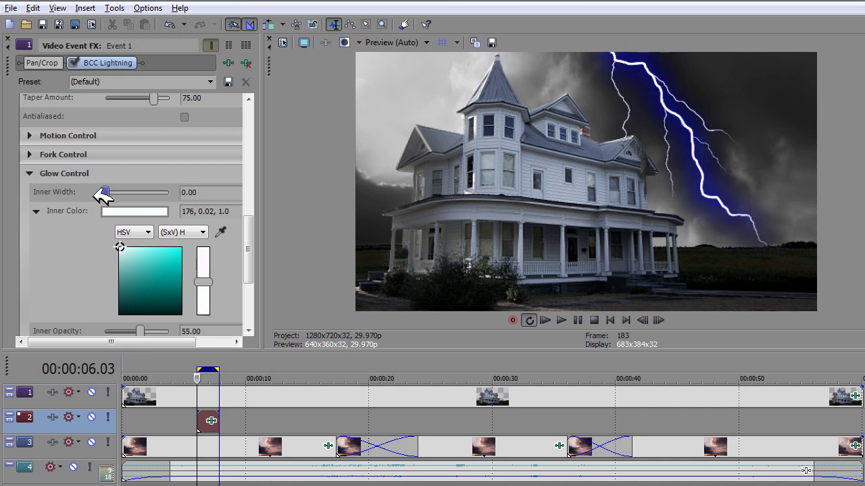
click(37, 210)
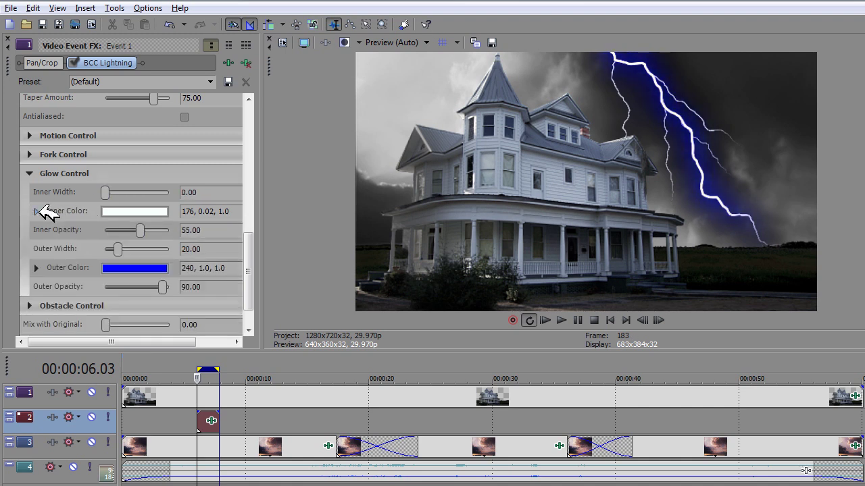
click(131, 269)
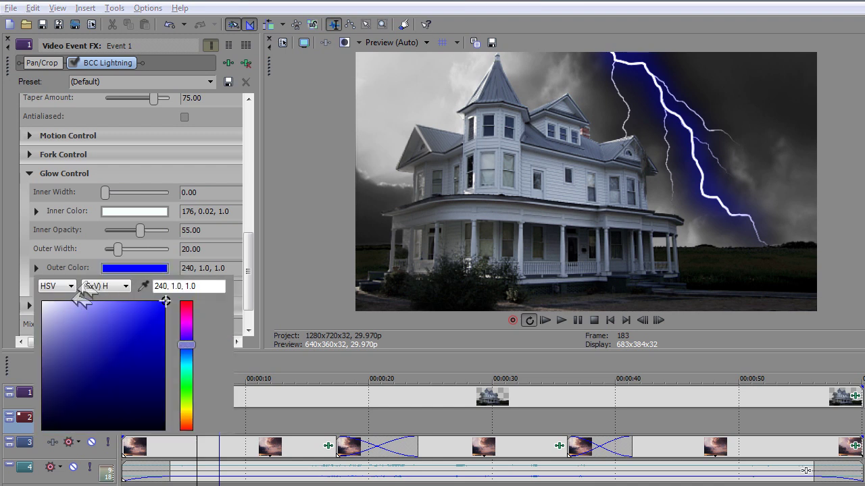
click(131, 268)
click(132, 268)
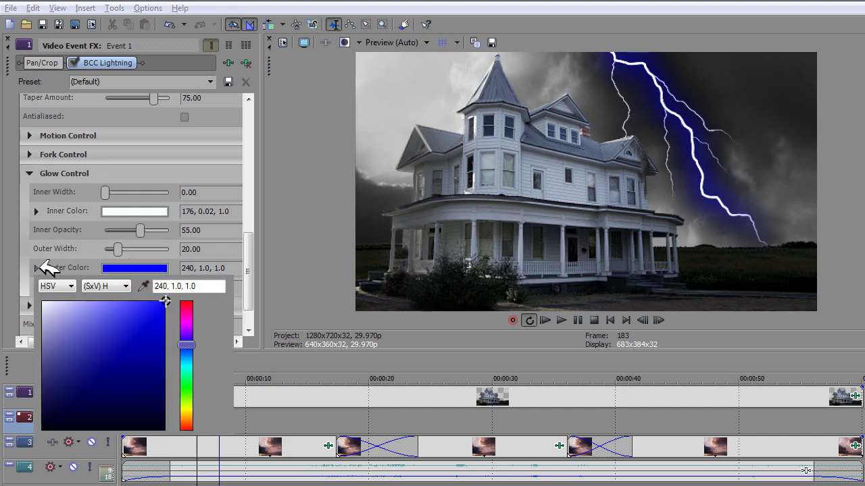
click(37, 268)
scroll(68, 287, down, 1)
scroll(68, 287, down, 2)
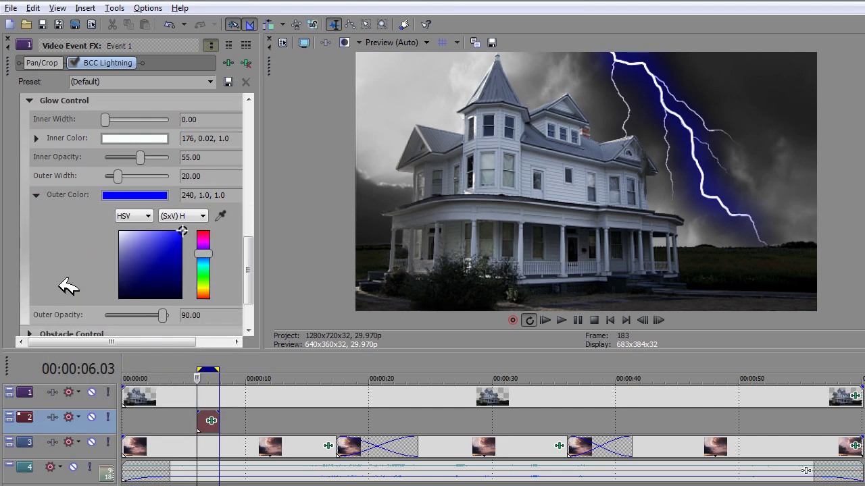
drag(183, 229, 119, 231)
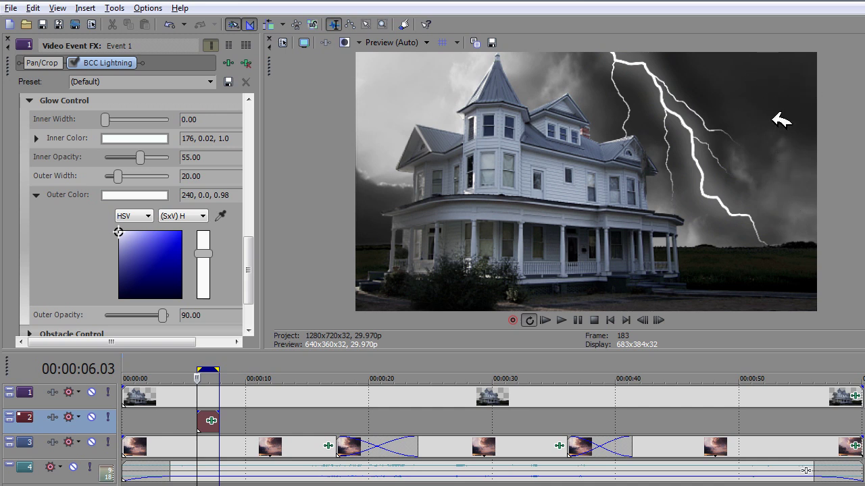
click(37, 194)
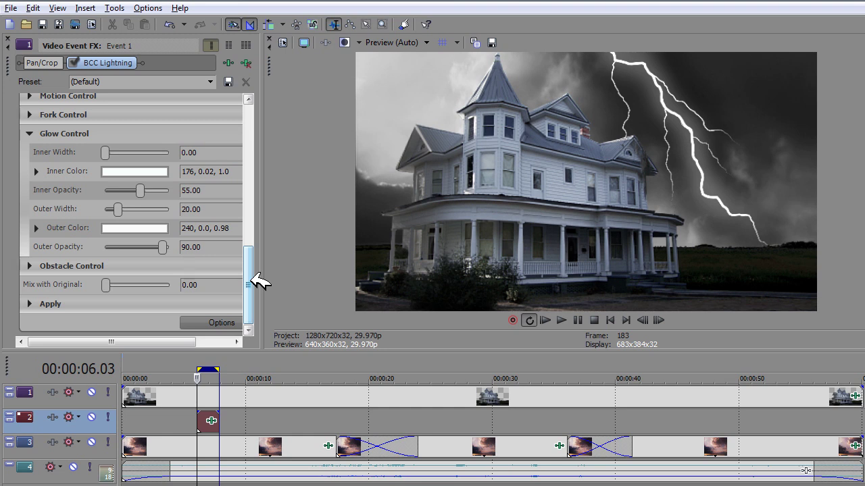
Step: Play back the recolored strike, and widen the loop region around the lightning event to run from 00:00:04.18 to about 11 seconds
drag(253, 278, 253, 135)
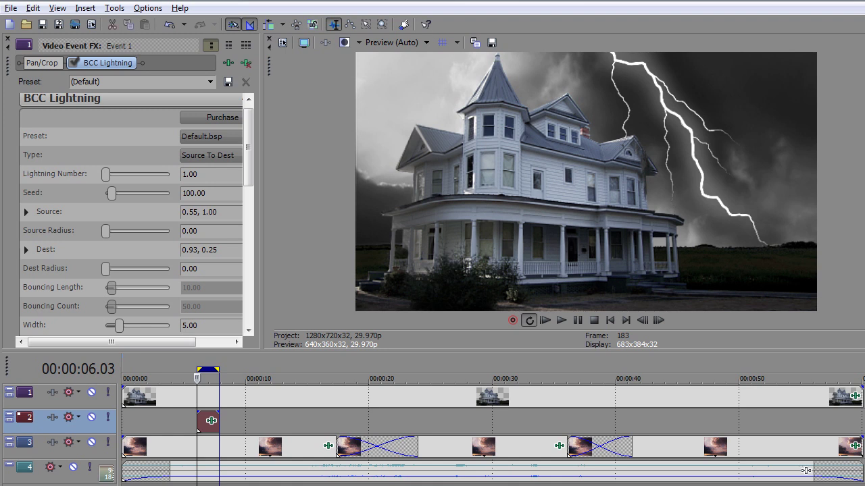
click(212, 421)
key(space)
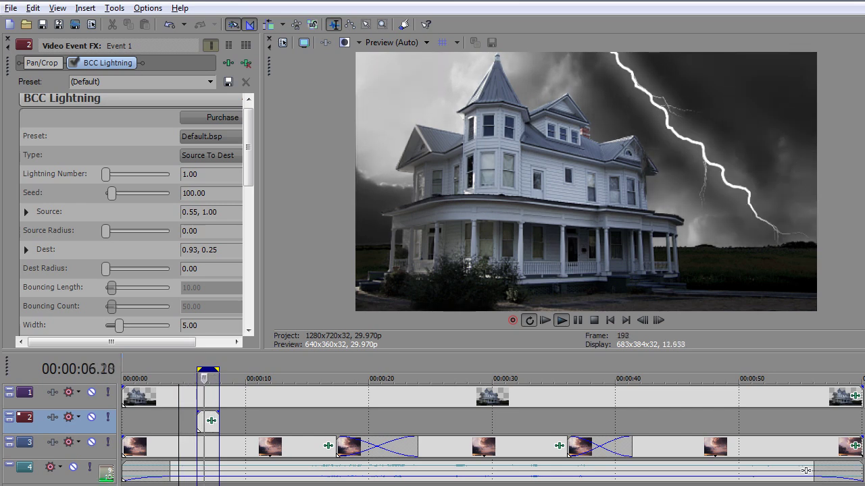
key(space)
drag(219, 370, 261, 370)
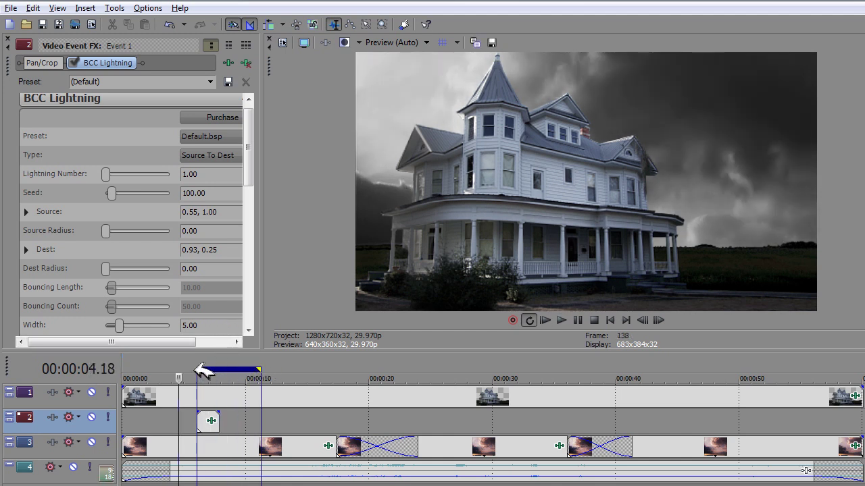
drag(200, 368, 181, 371)
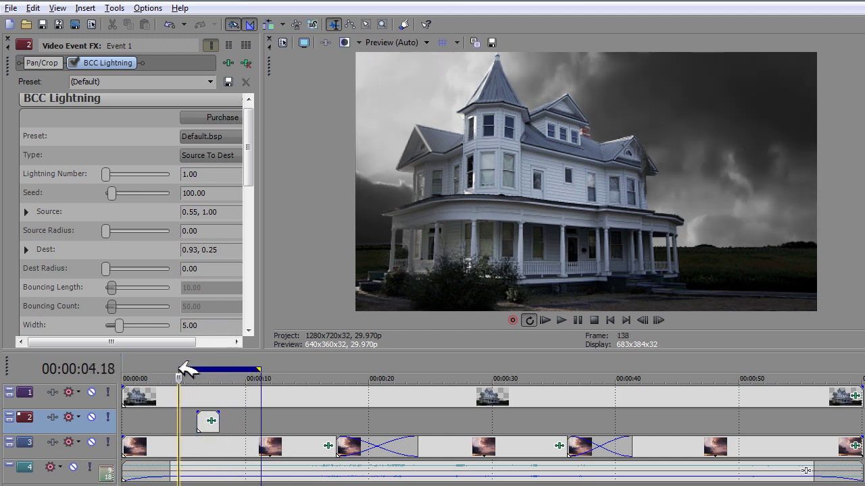
Step: Trim 28 frames off the end of the lightning event and play back the loop region
click(219, 421)
drag(220, 421, 208, 419)
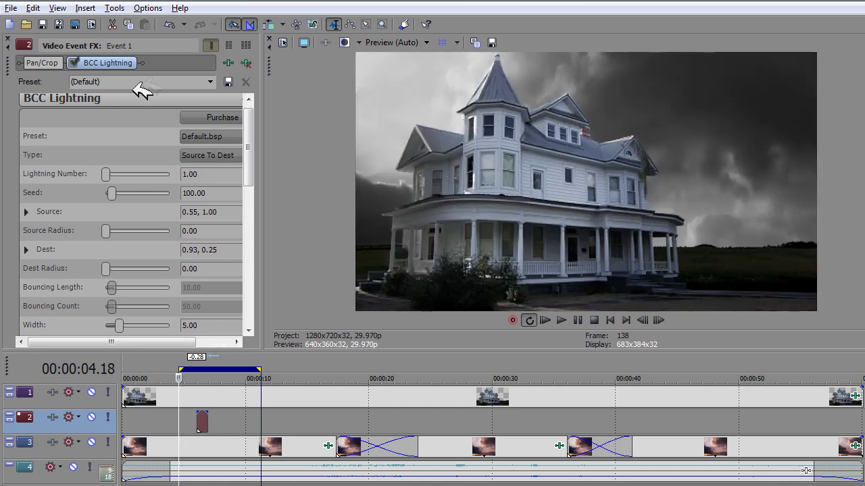
key(space)
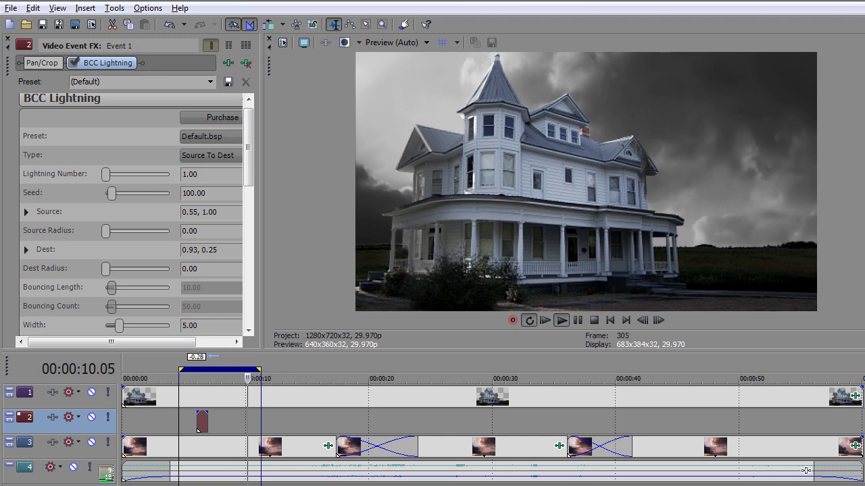
key(space)
Step: Trim another 15 frames off the end of the lightning event and play it back from 00:00:05.03
scroll(210, 420, up, 2)
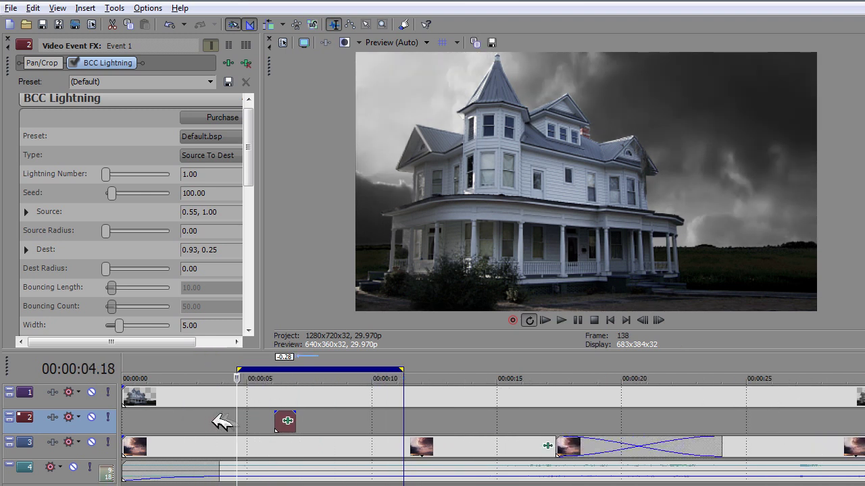
scroll(320, 428, up, 2)
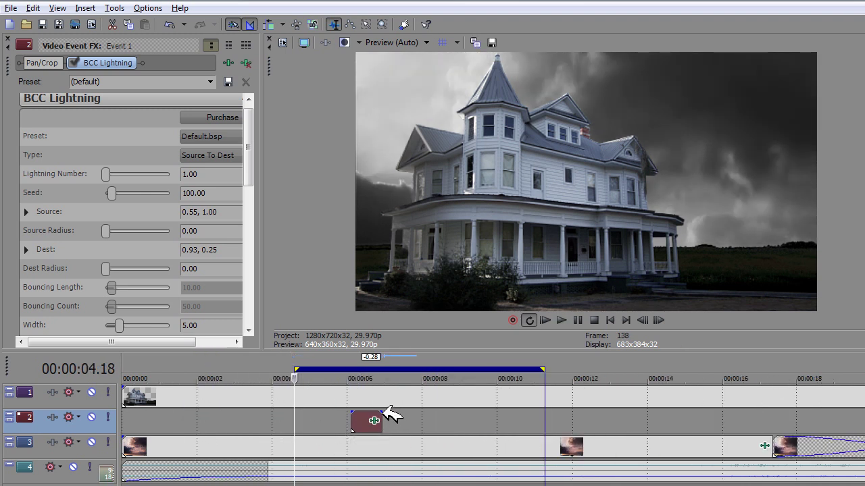
drag(382, 417, 356, 425)
click(356, 425)
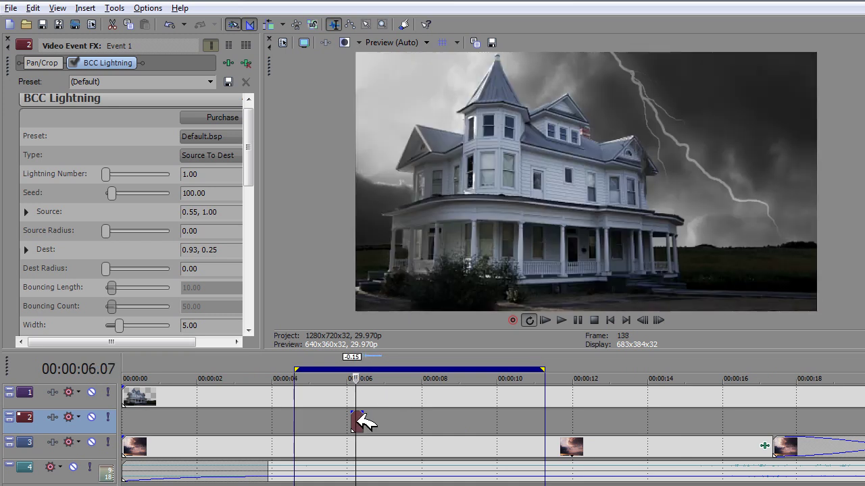
click(312, 422)
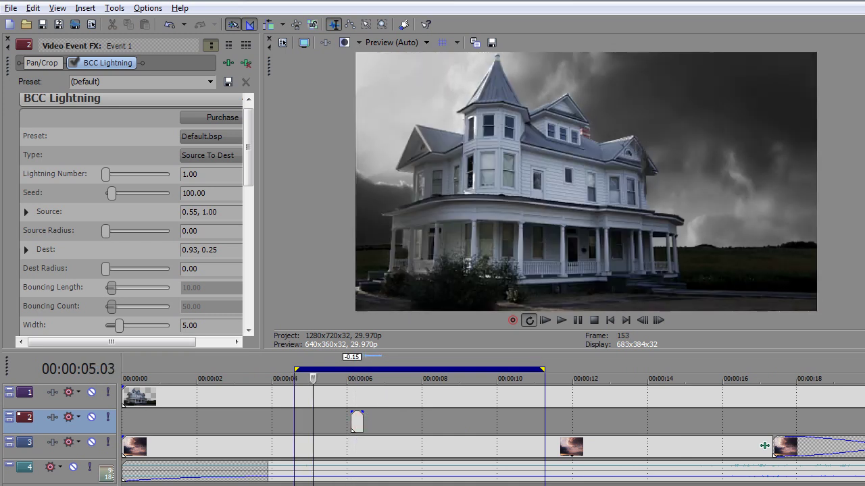
key(space)
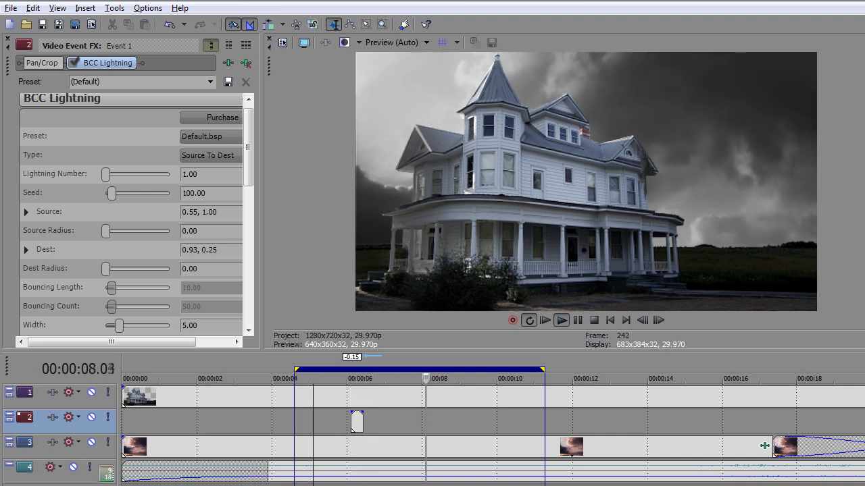
key(space)
Step: Lengthen the end of the lightning event by 4 frames and play the strike again
click(365, 422)
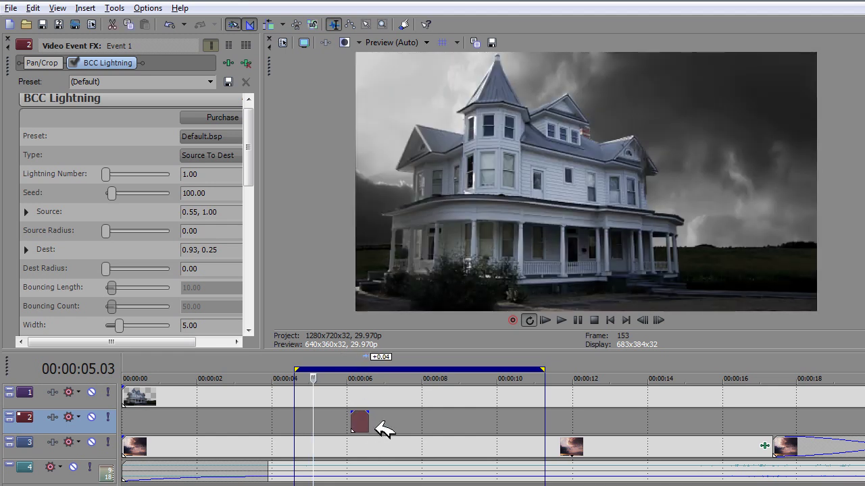
key(space)
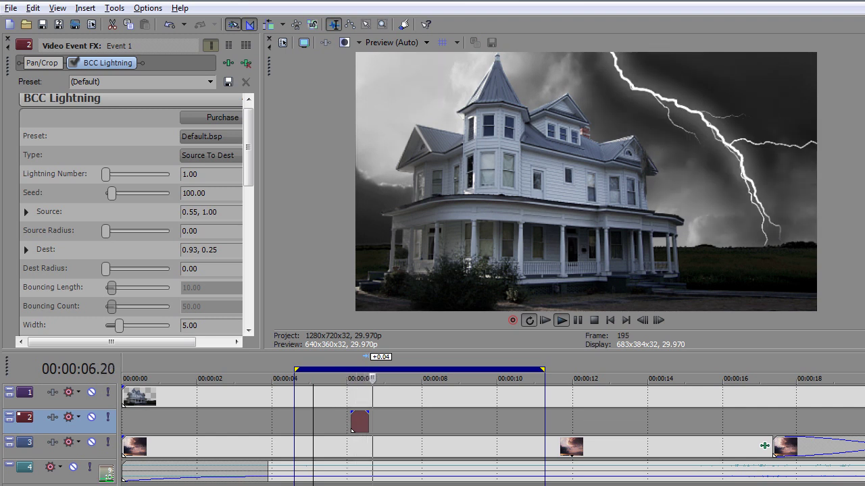
key(space)
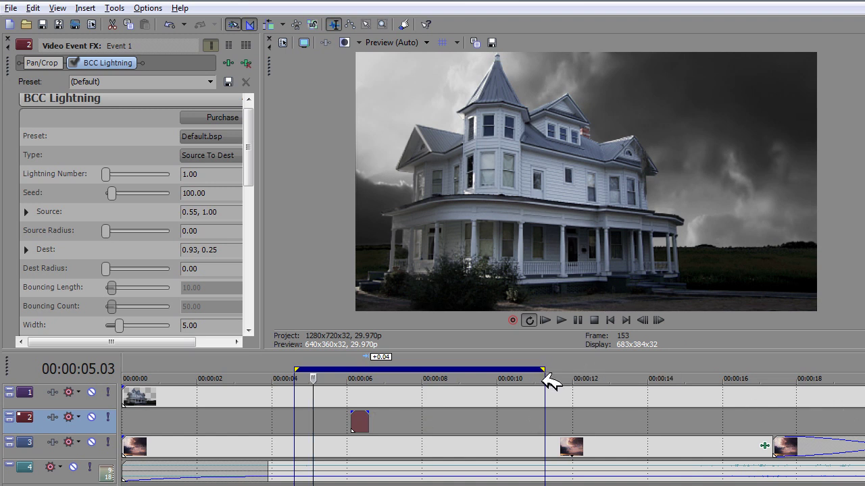
Step: Duplicate the lightning event on track 2 to 00:00:27.04 and select the copy's time range
scroll(545, 378, down, 6)
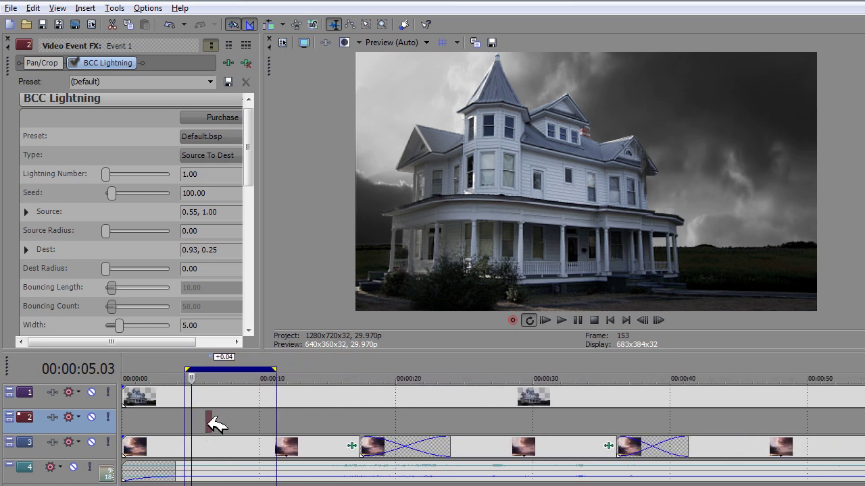
click(210, 417)
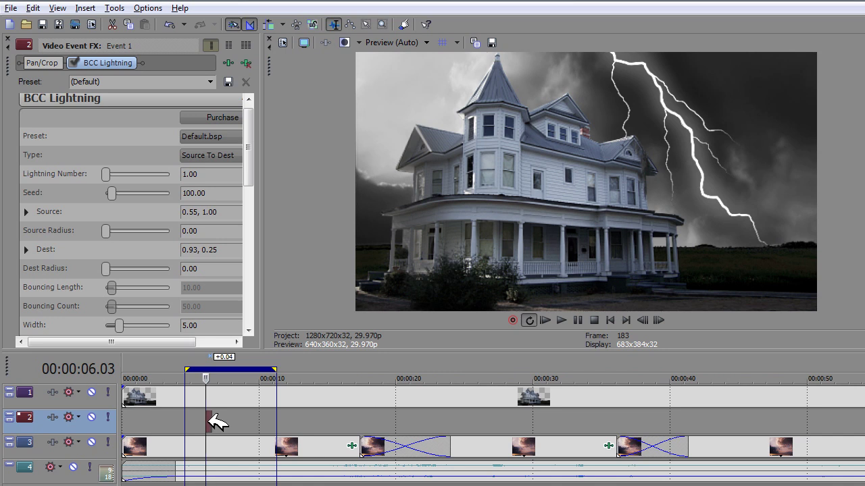
drag(214, 420, 498, 428)
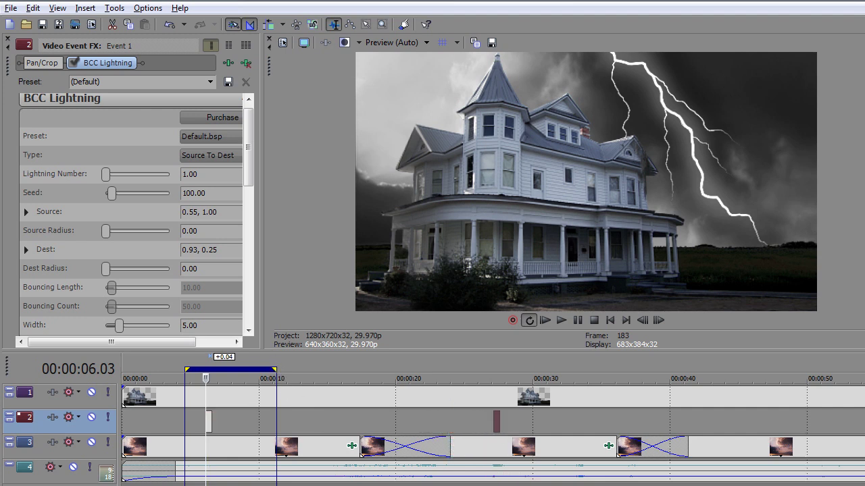
click(498, 417)
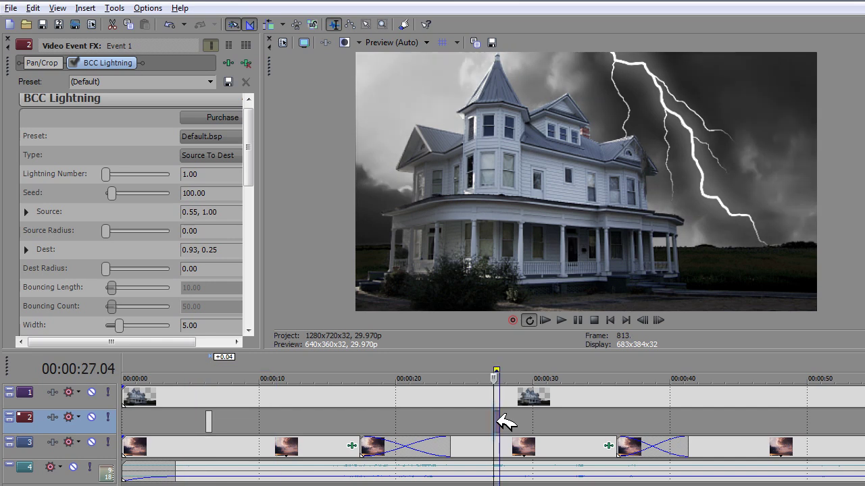
Step: Open the copied event's BCC Lightning settings and set its Source point to 0.01, 1.00 at the frame's upper-left corner
right_click(502, 424)
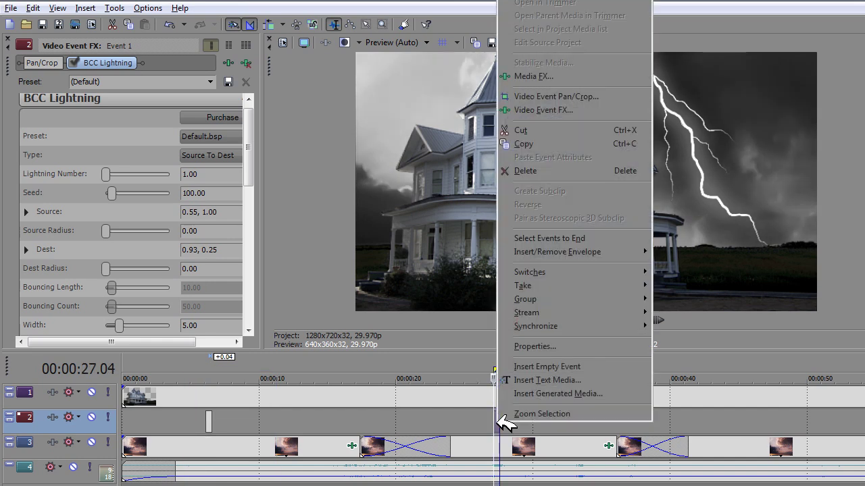
key(Escape)
right_click(505, 424)
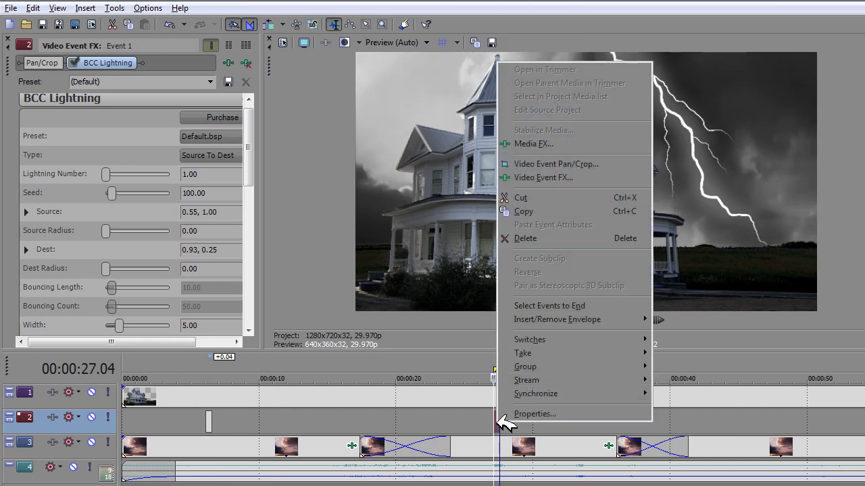
click(574, 176)
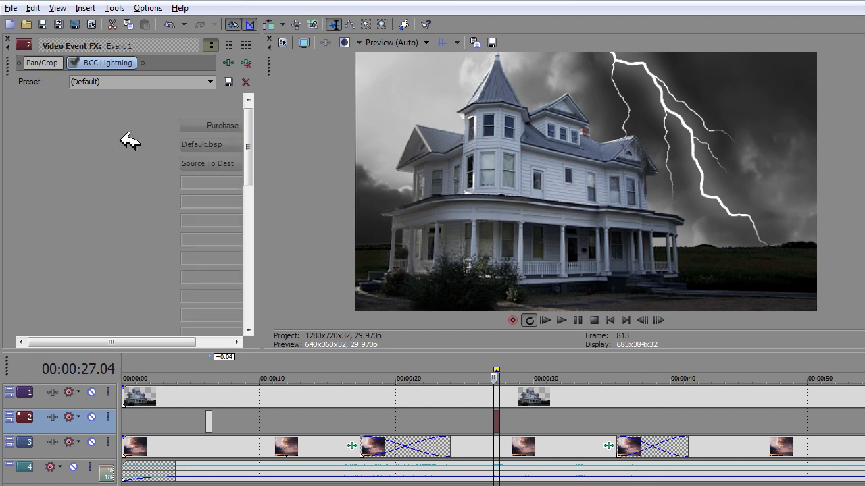
drag(253, 131, 246, 154)
click(27, 156)
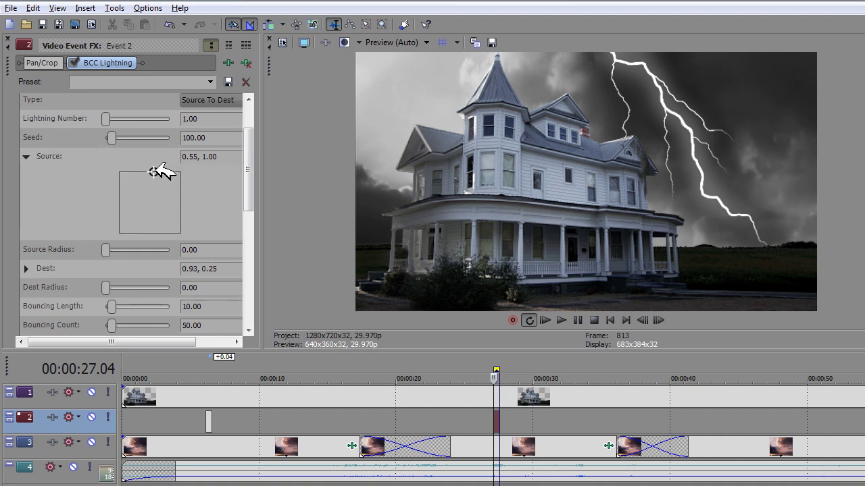
drag(162, 172, 125, 172)
drag(121, 172, 119, 172)
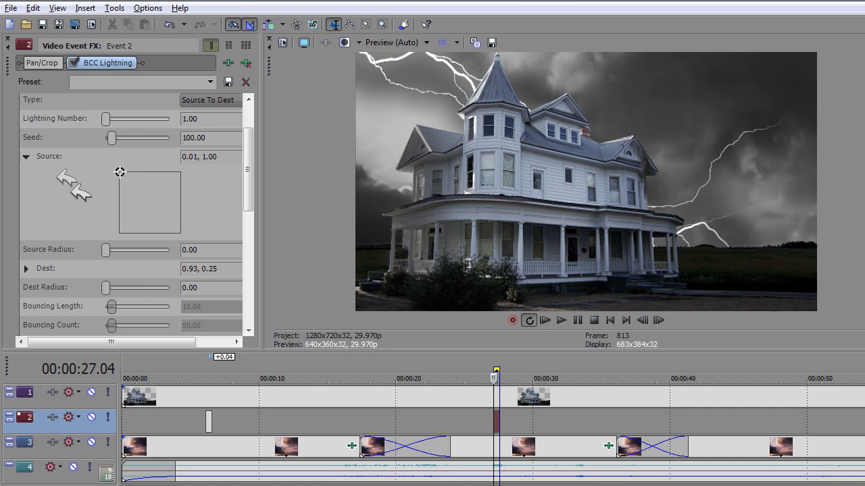
click(27, 156)
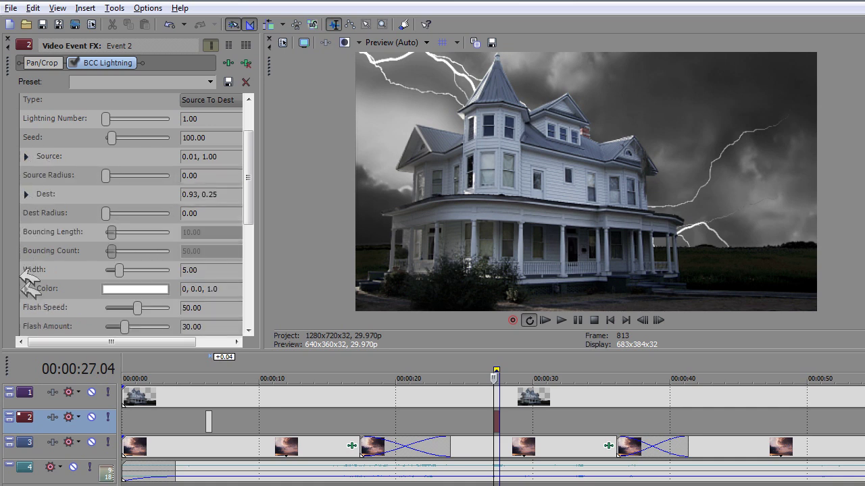
Step: Set the copied lightning's Dest point to 0.87, 0.41 so the bolt runs behind the house
click(27, 193)
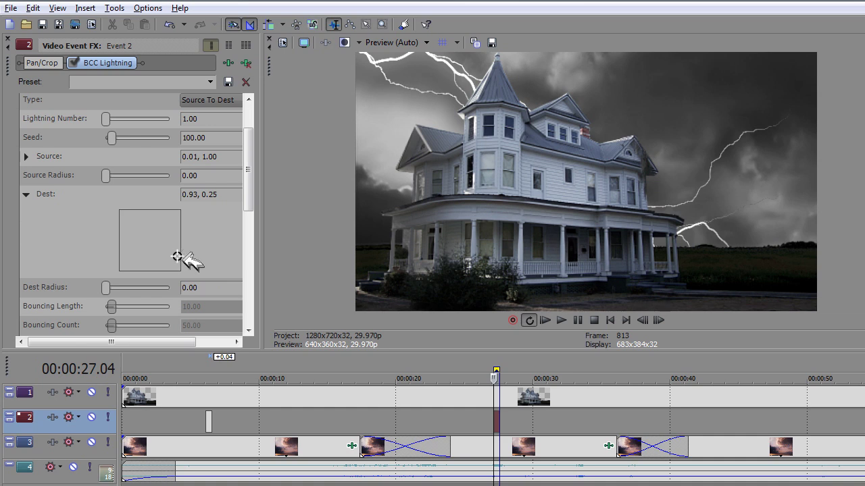
drag(174, 253, 174, 247)
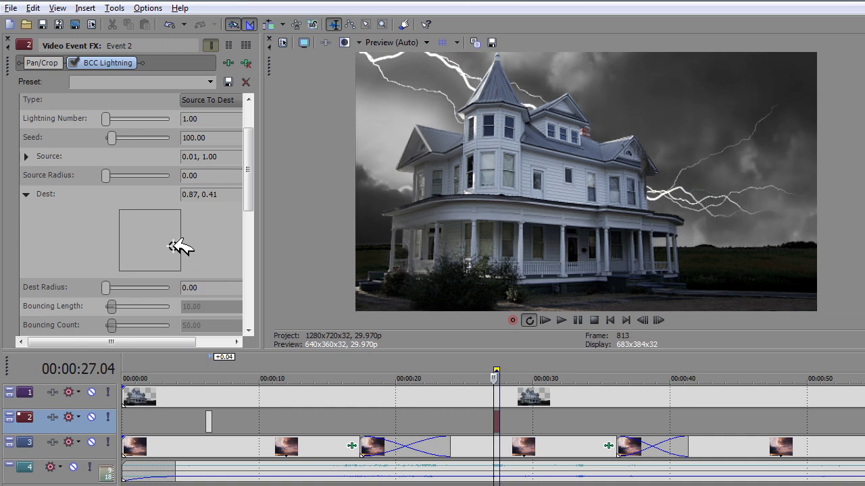
click(27, 194)
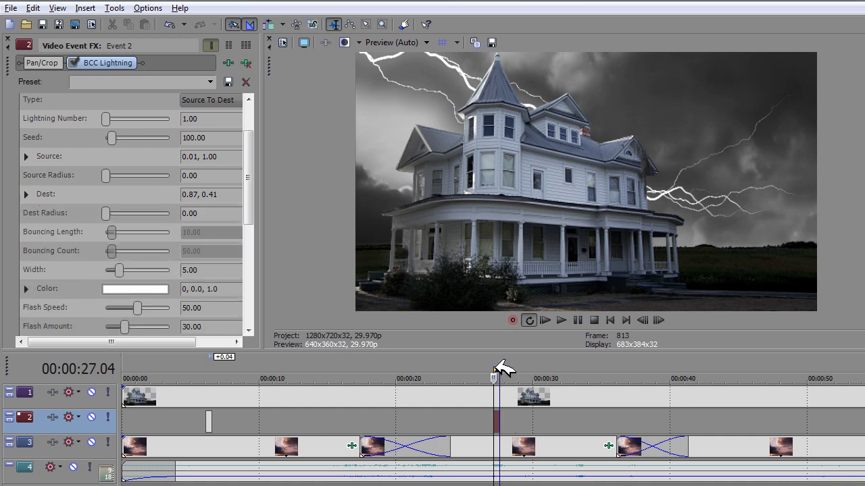
Step: Widen the loop region around the second lightning event to about 23.5 to 31 seconds and play it back
drag(497, 369, 444, 369)
drag(504, 368, 545, 371)
key(space)
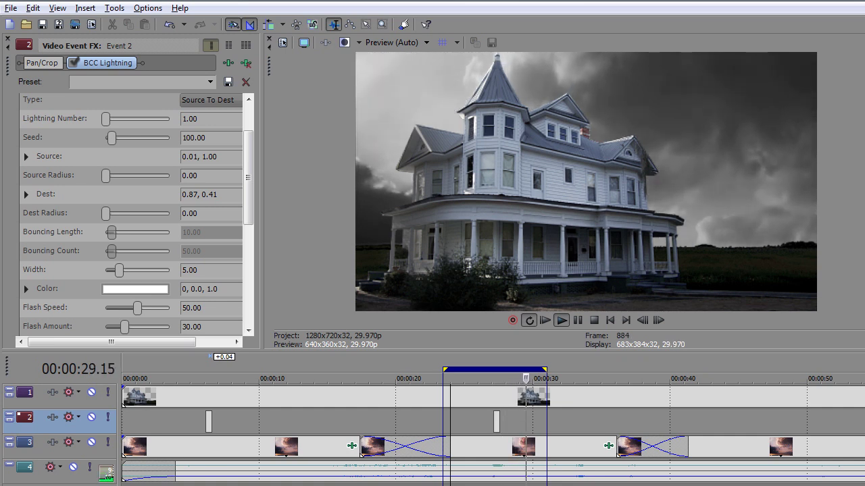
key(space)
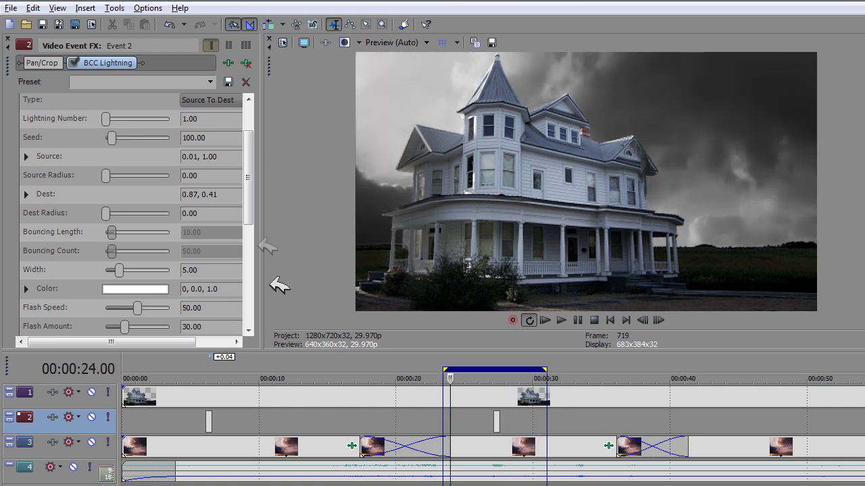
Step: Raise the track 4 audio event's gain to -1.5 dB and play the whole timeline from the start, with the loop region spanning it
drag(451, 368, 77, 386)
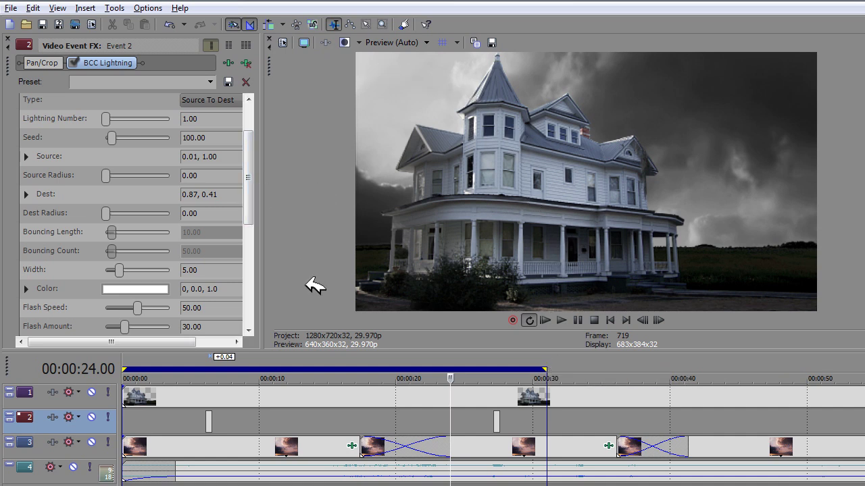
drag(545, 369, 864, 370)
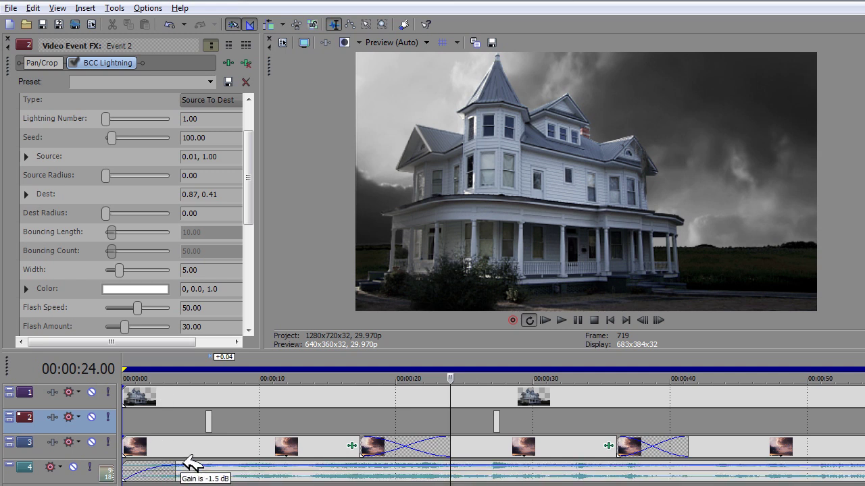
key(space)
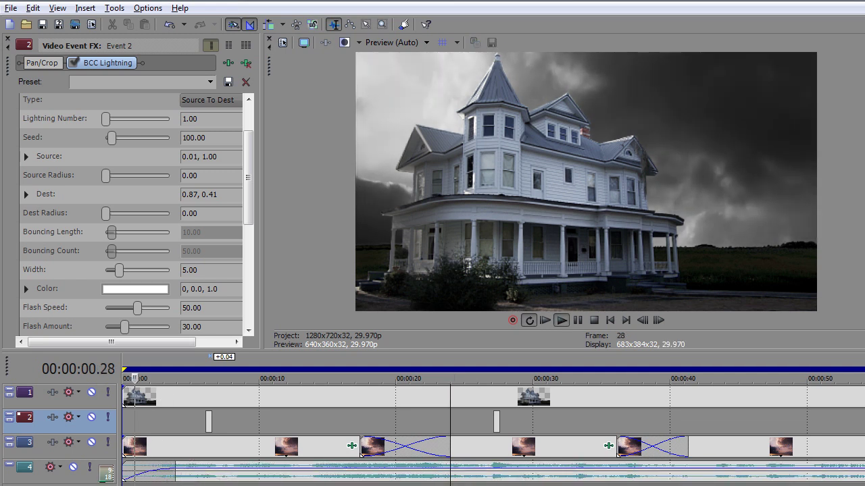